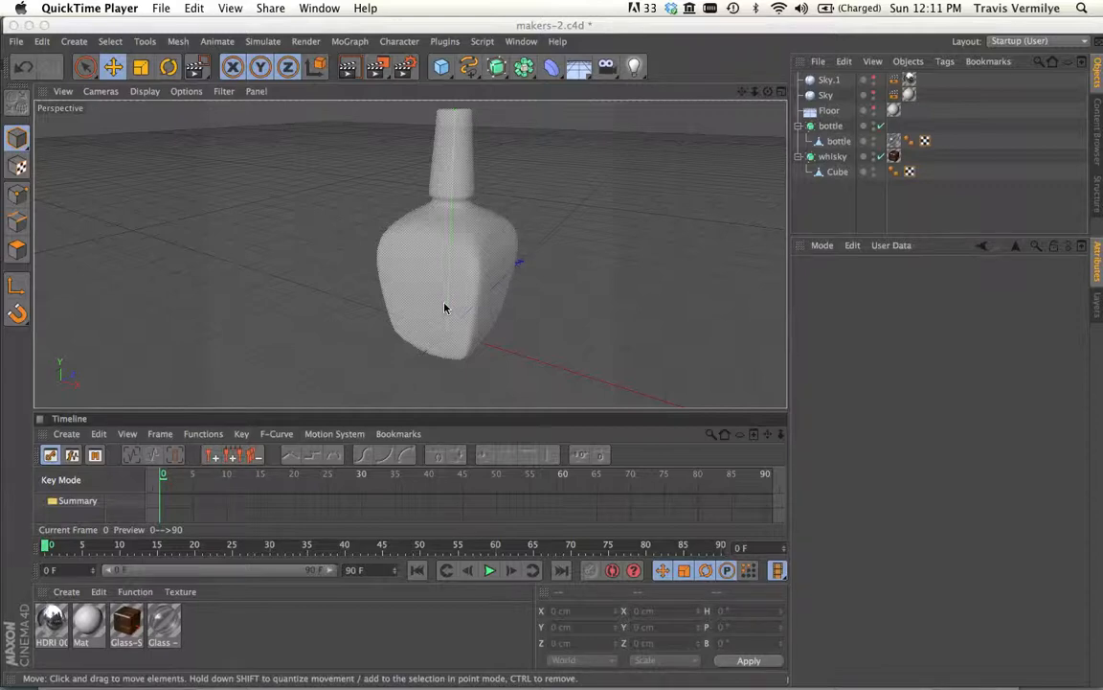
- Switch to Finder and preview the bottle reference photo "Screen Shot 2012-09-16 at 10.33.14 AM.png" in the tex folder
key("super+Tab")
key("super+Tab")
key("super+Tab")
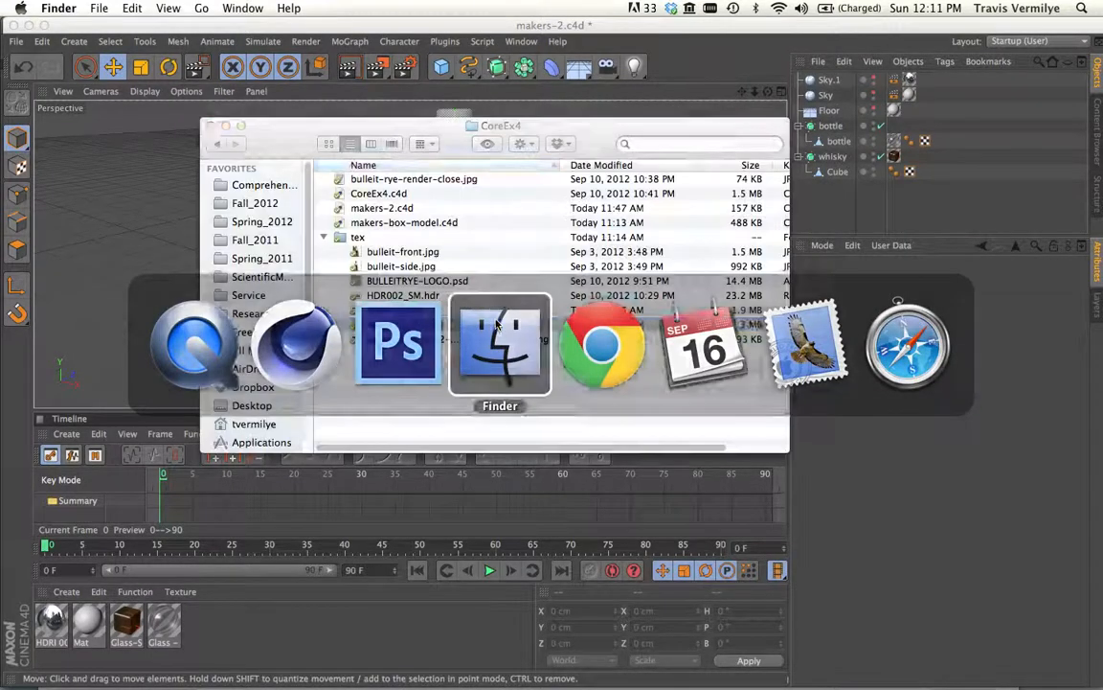
left_click(398, 393)
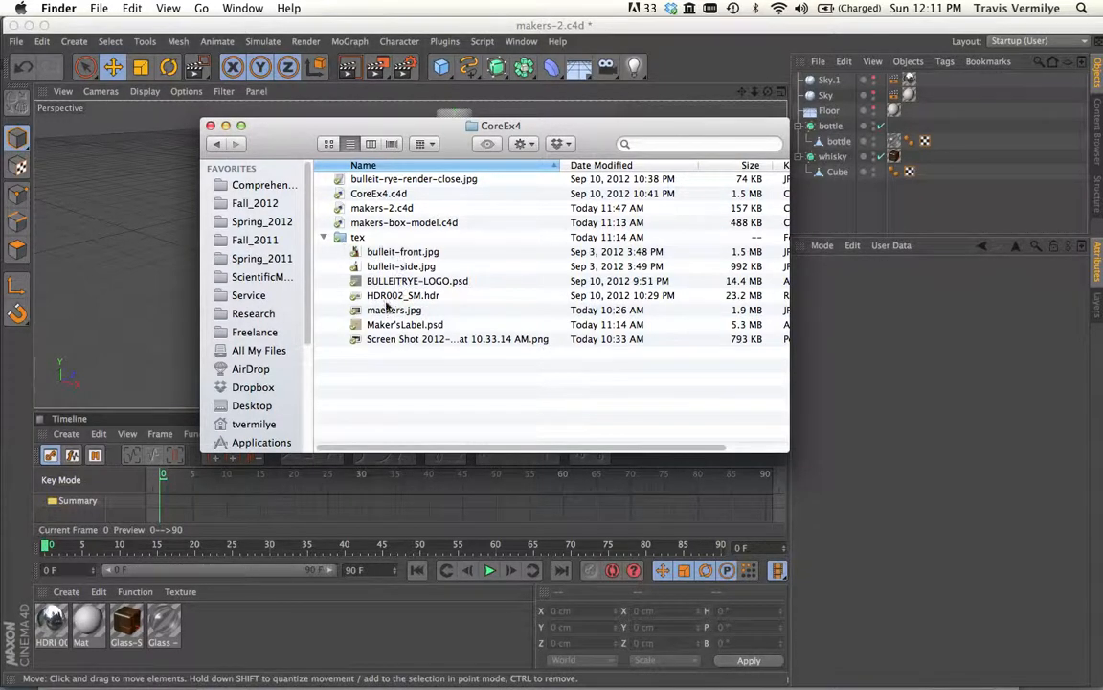
left_click(383, 342)
key("super+o")
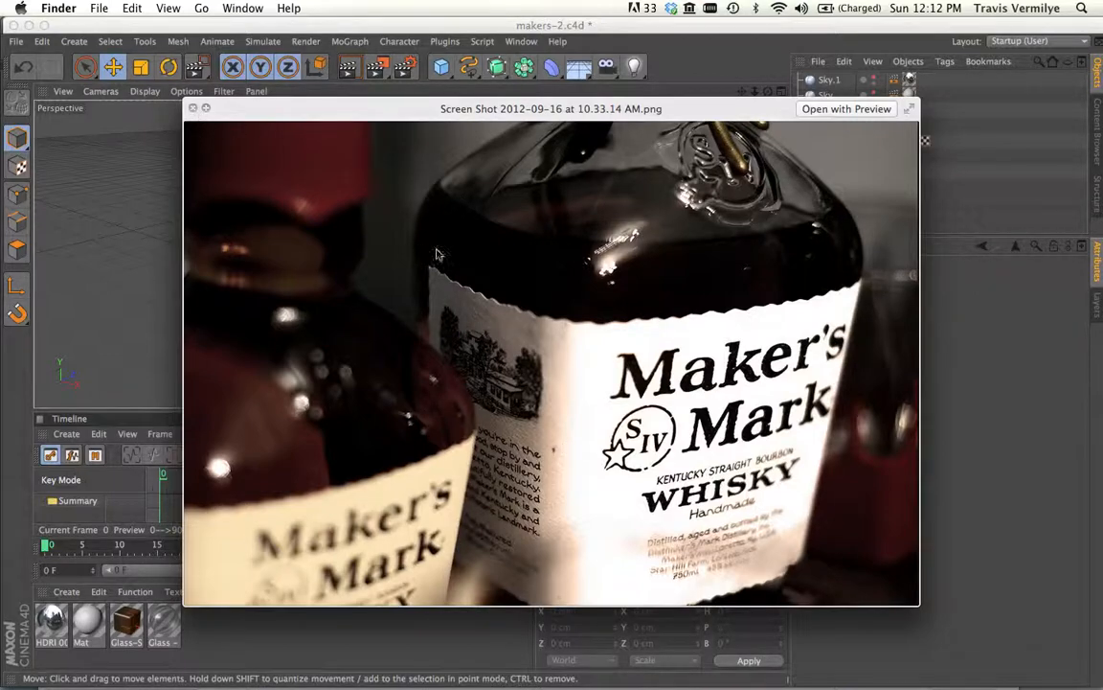
left_click(191, 107)
left_click(460, 393)
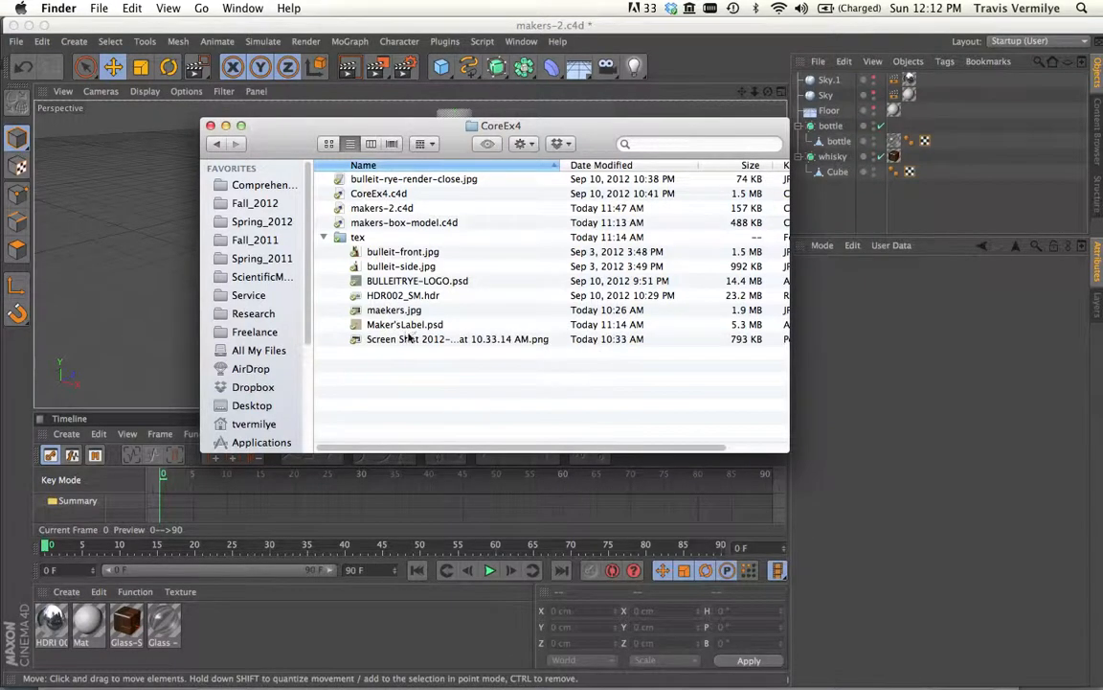
left_click(212, 127)
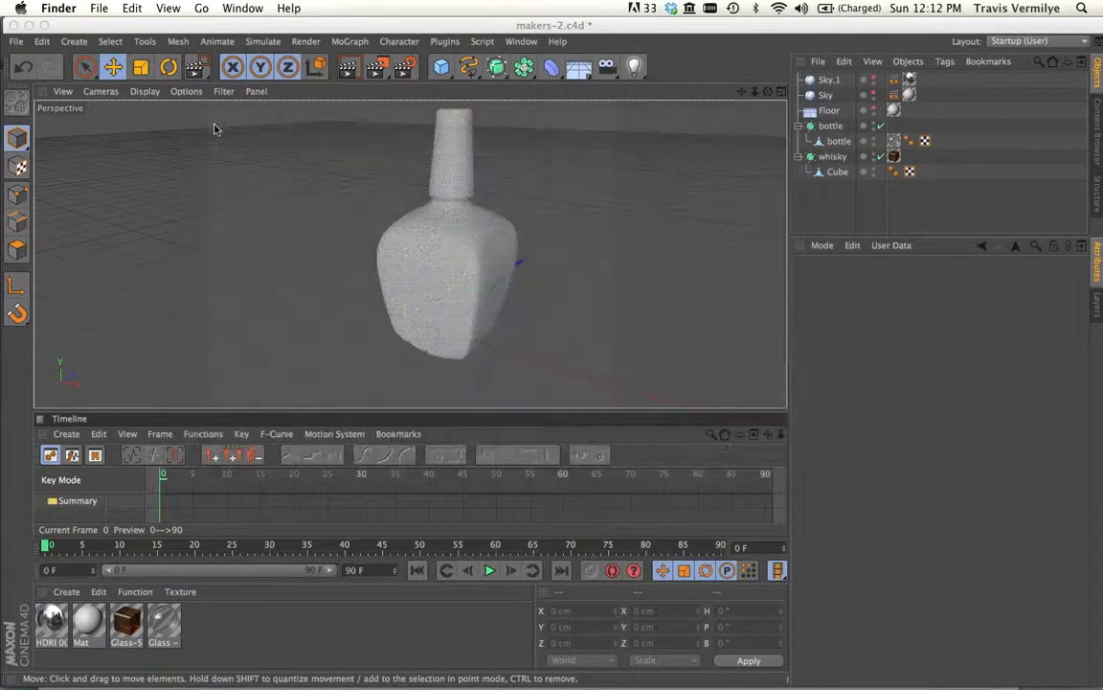
- Switch to Photoshop and examine the background area of the label layer in Maker'sLabel.psd with a temporary Magic Wand selection
key("super+Tab")
key("super+Tab")
key("super+Tab")
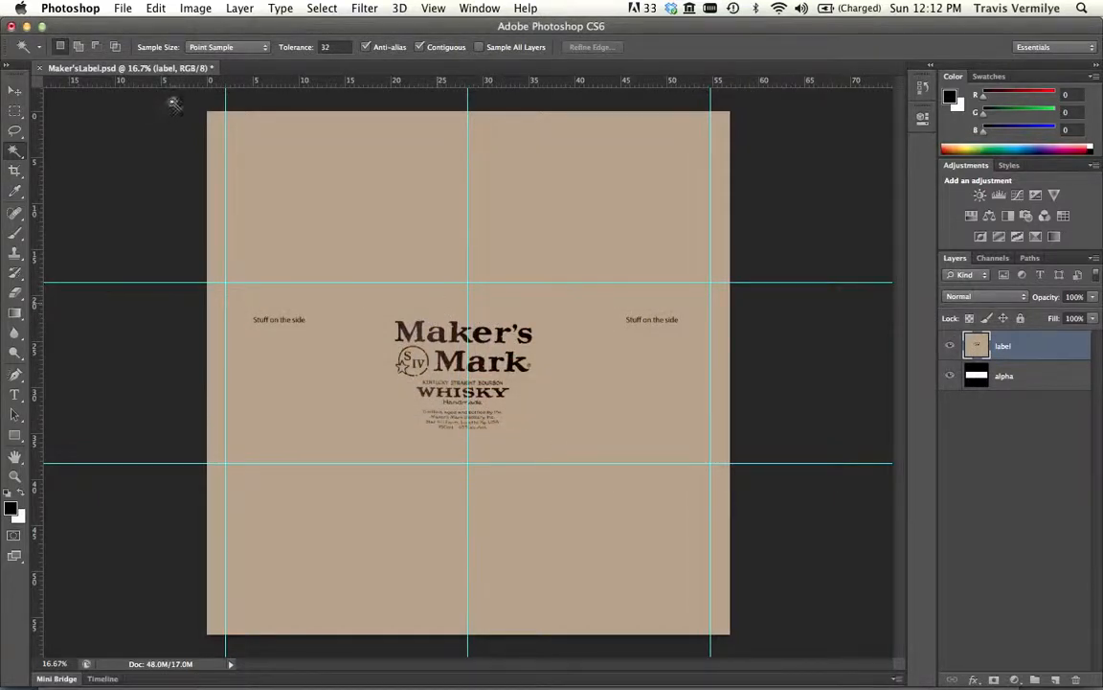
left_click(657, 213)
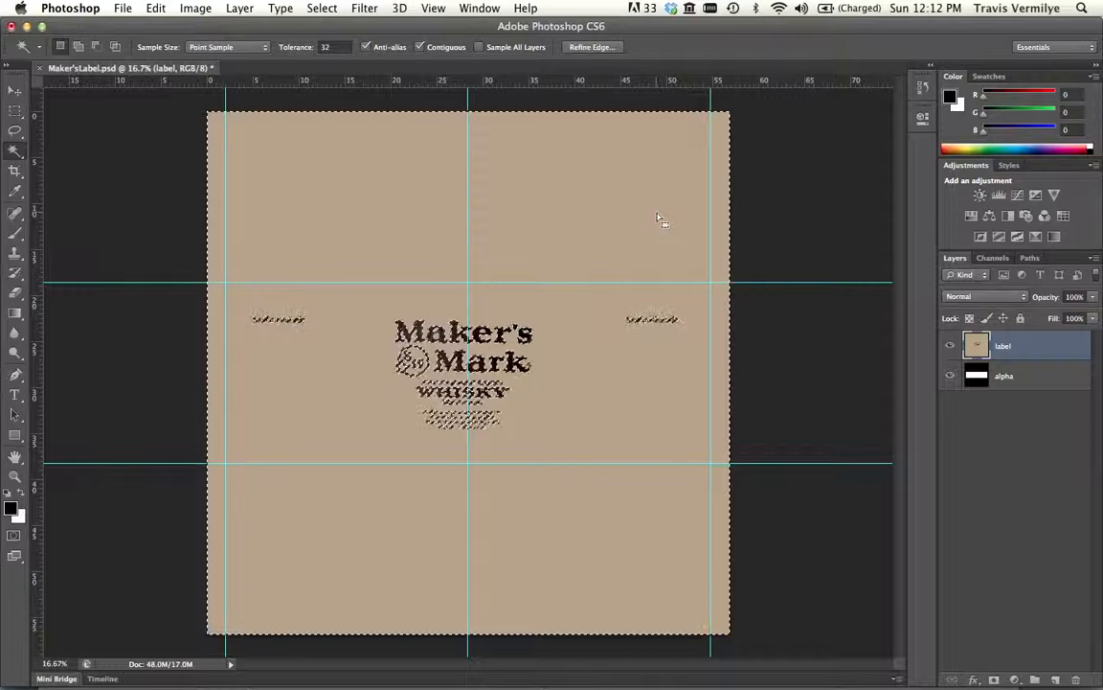
key("super+d")
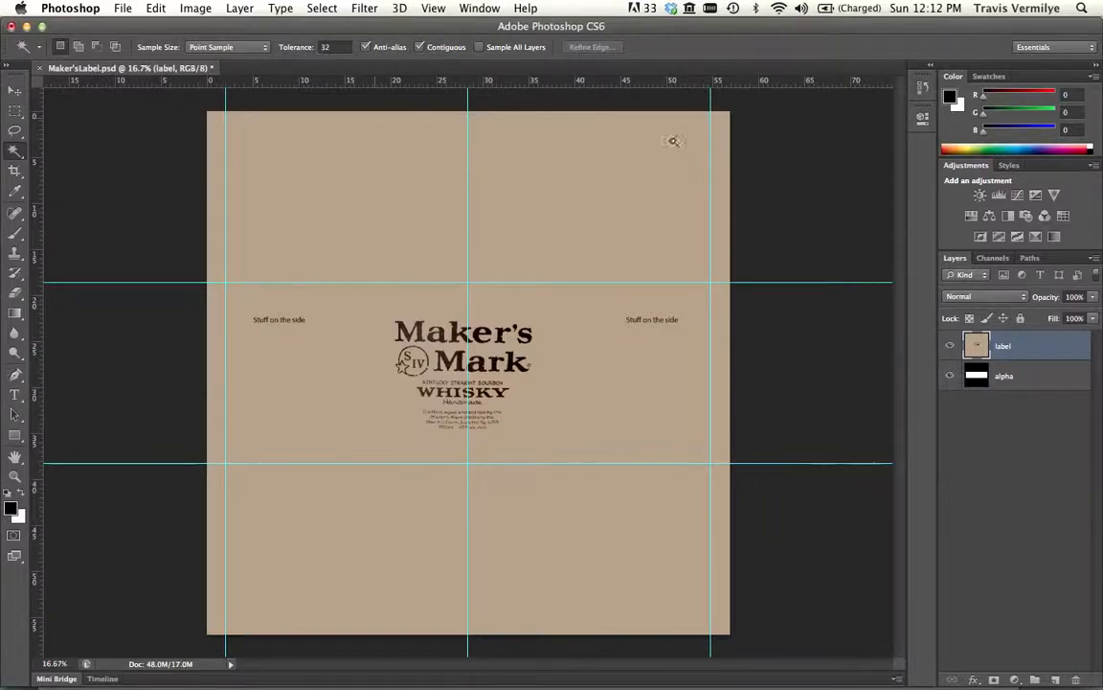
- Temporarily hide the label layer and examine the torn edges of the white shape on the alpha layer
left_click(951, 348)
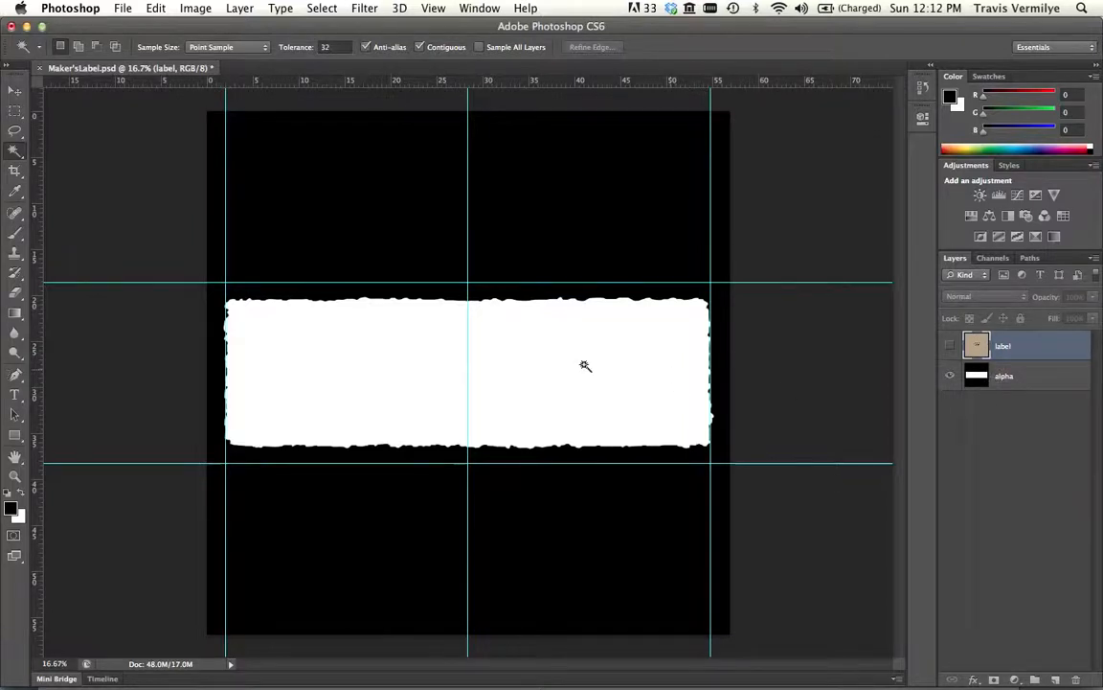
key("super+equal")
key("super+equal")
key("super+equal")
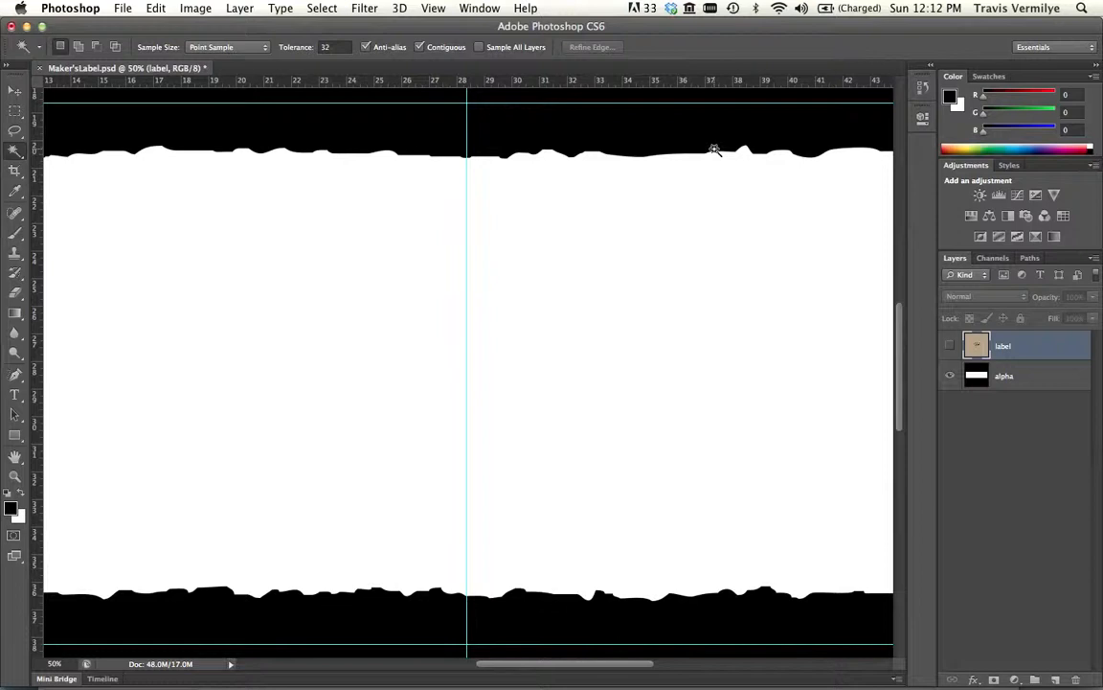
key("super+minus")
key("super+minus")
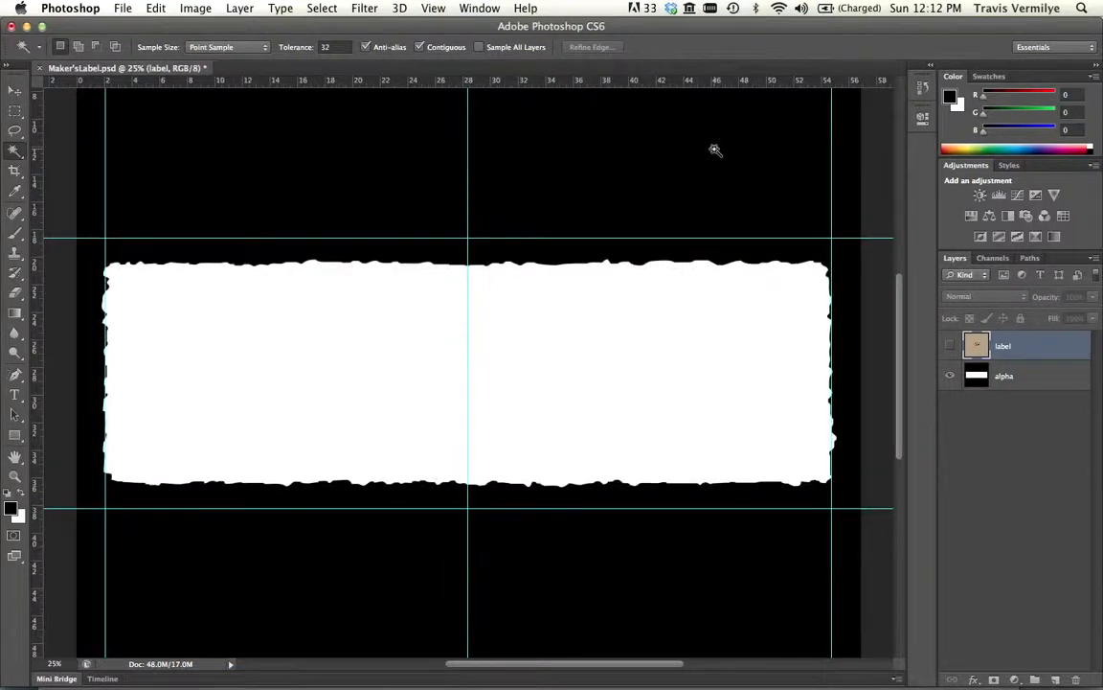
left_click(949, 346)
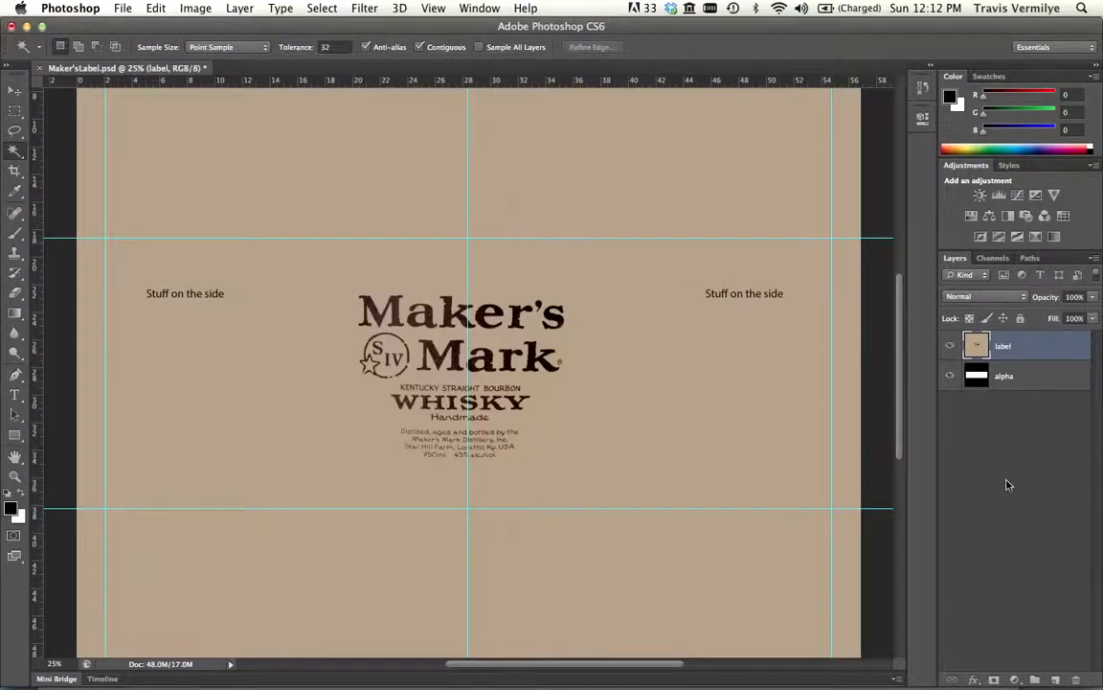
- Save Maker'sLabel.psd and switch to Cinema 4D
key("super+s")
key("super+Tab")
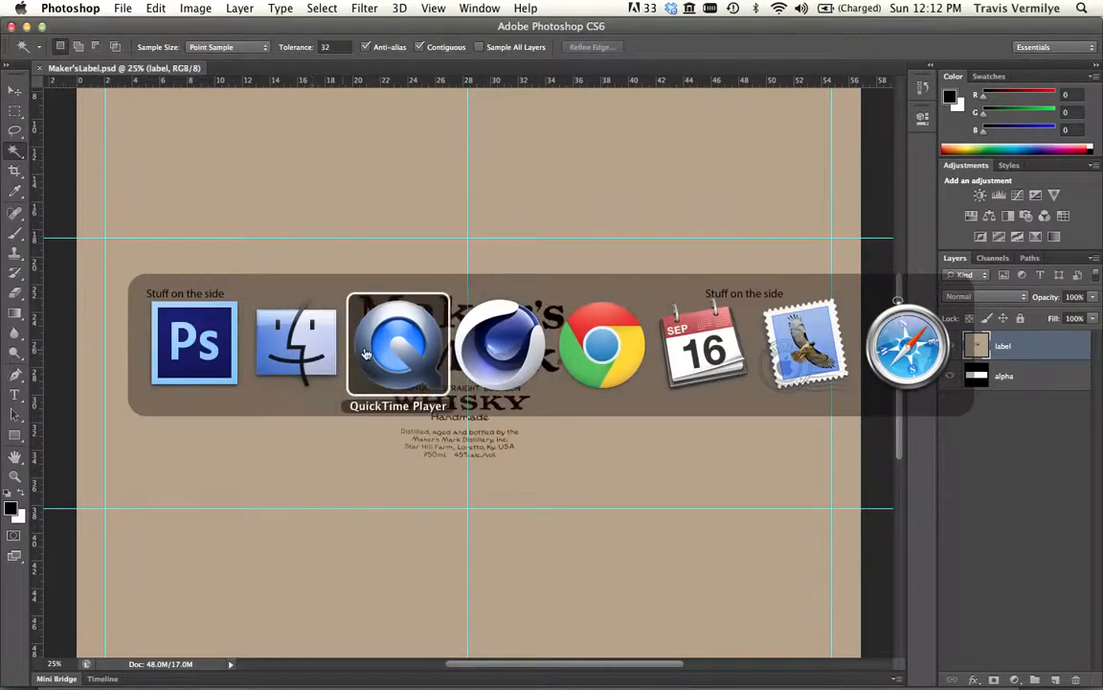
left_click(498, 345)
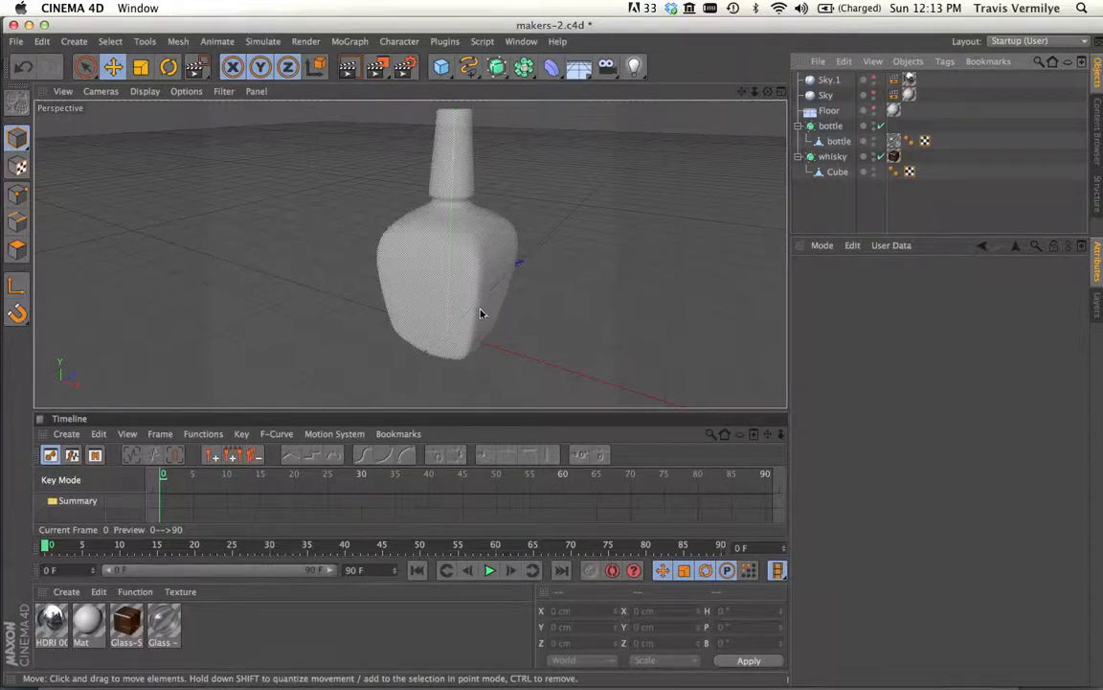
- Turn off the bottle's HyperNURBS smoothing and remove the glass texture tag from the bottle mesh
left_click_drag(500, 323, 518, 293, "alt")
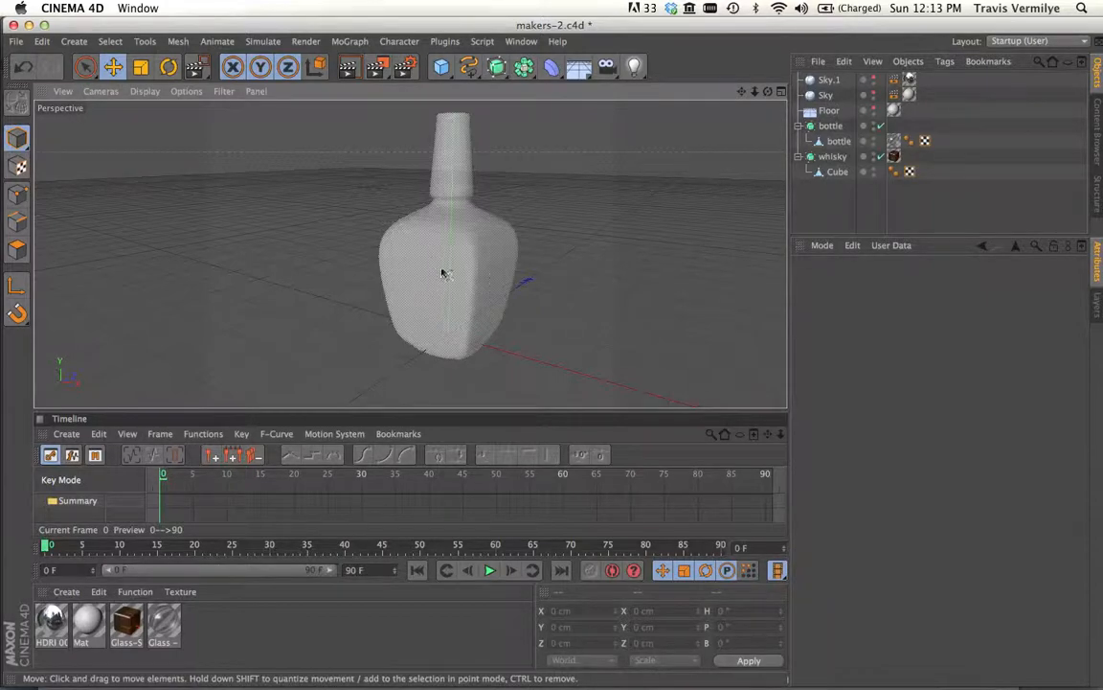
left_click(839, 141)
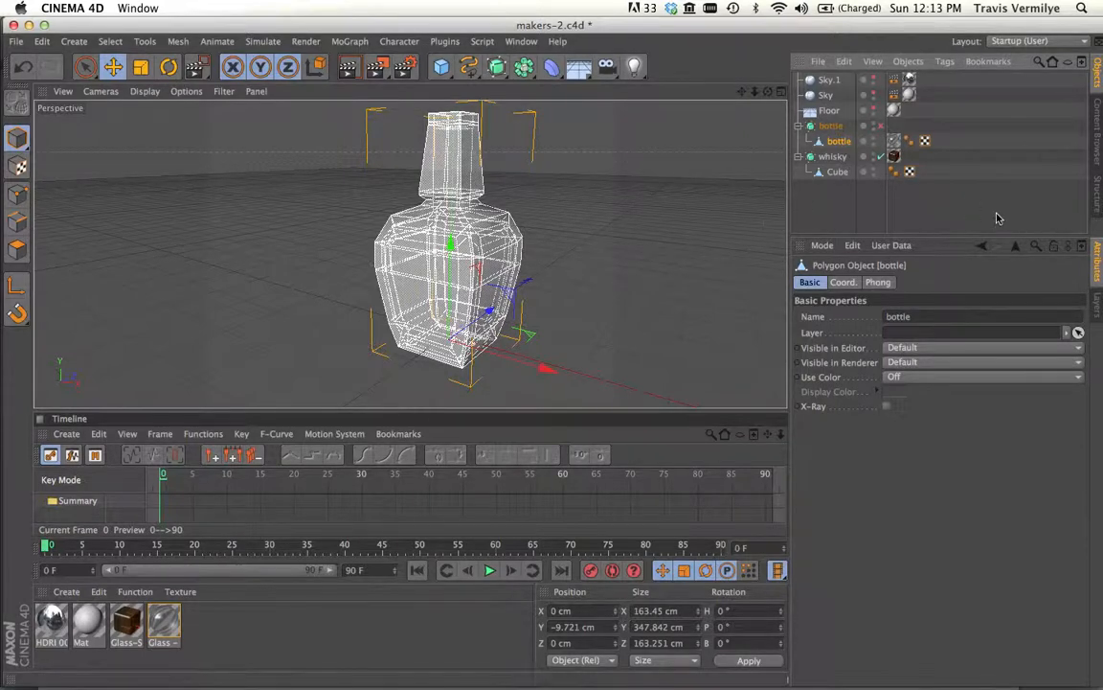
left_click(894, 142)
key("Delete")
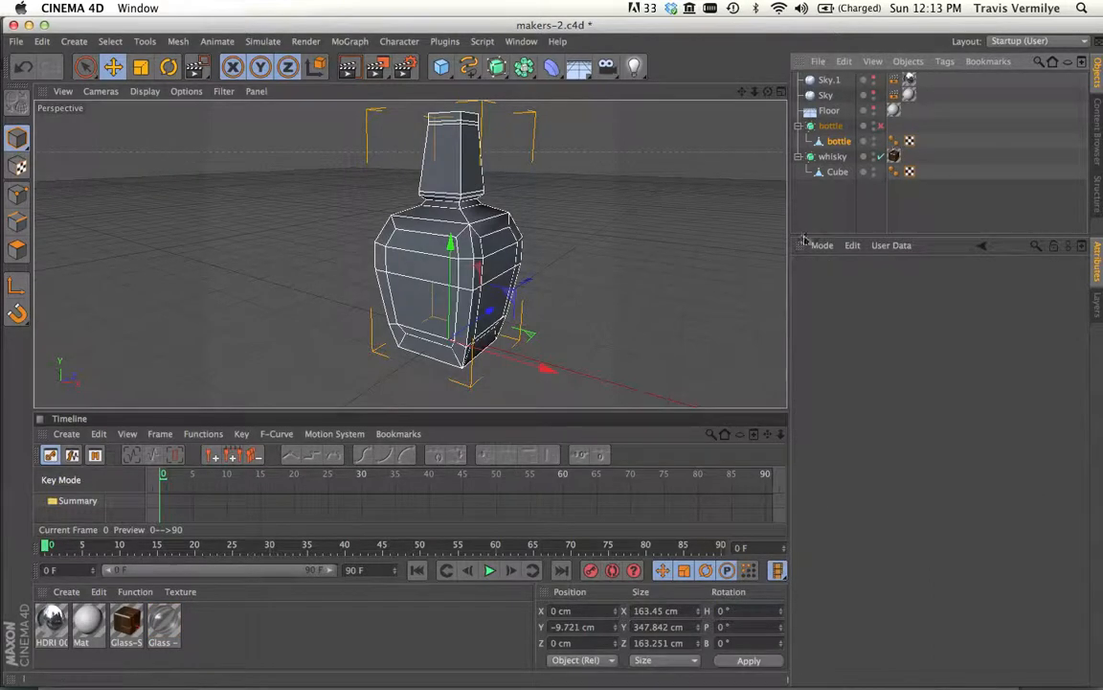
- Select all side polygons around the bottle mesh's body, from below the shoulder to the base, with Live Selection
left_click(840, 140)
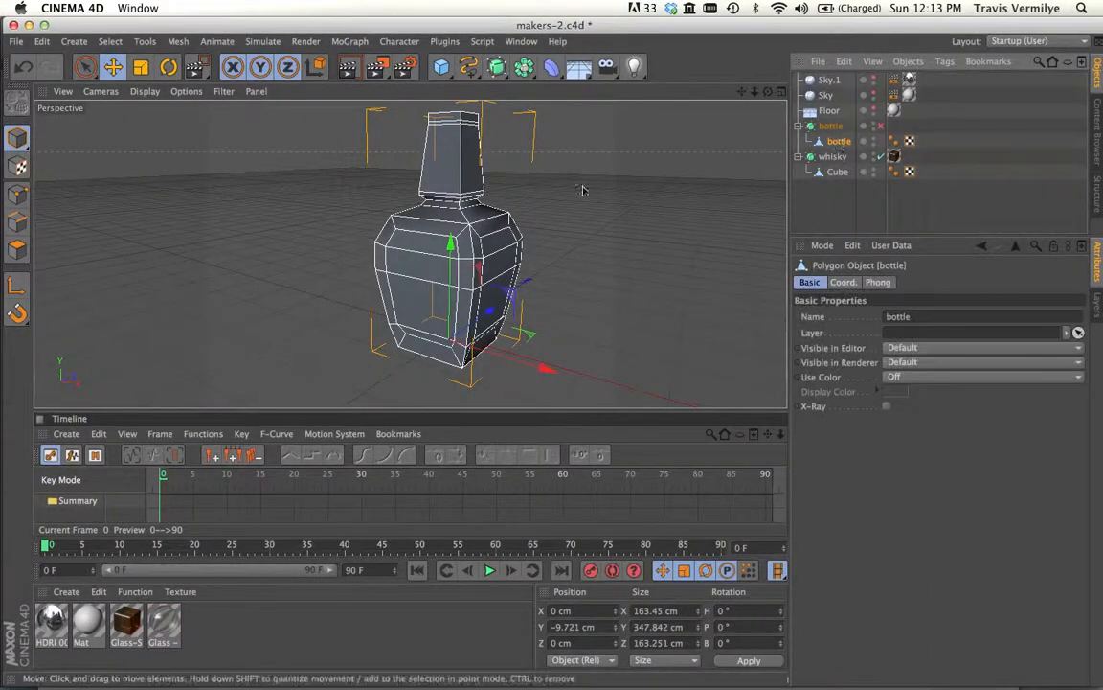
left_click_drag(404, 218, 570, 276, "alt")
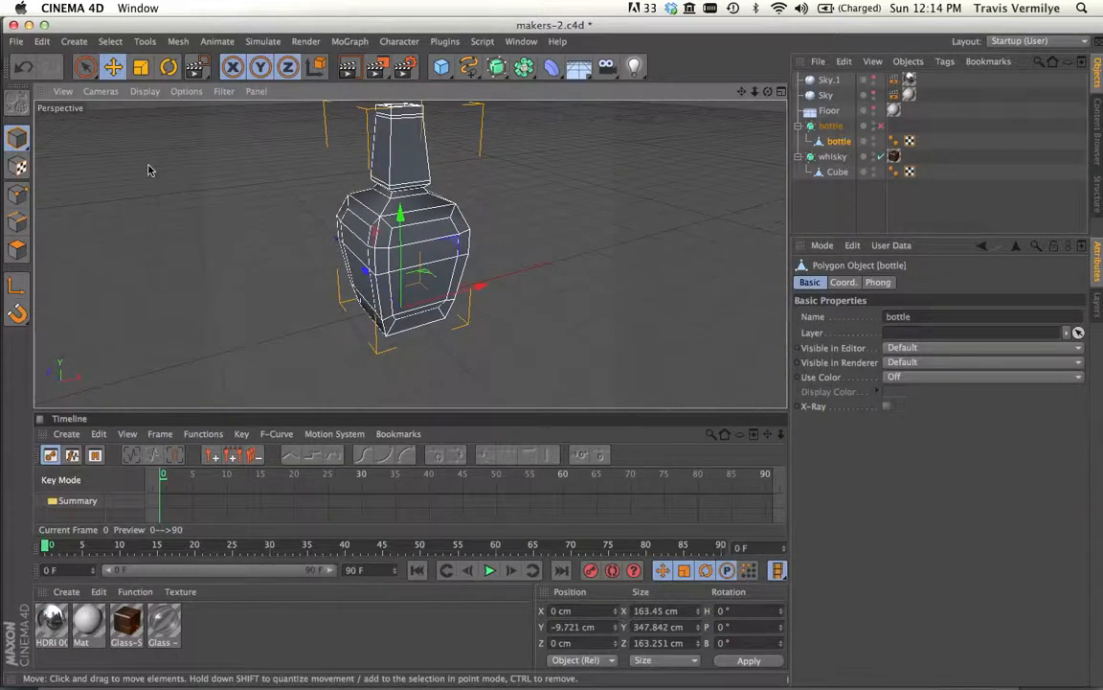
left_click_drag(85, 66, 139, 85)
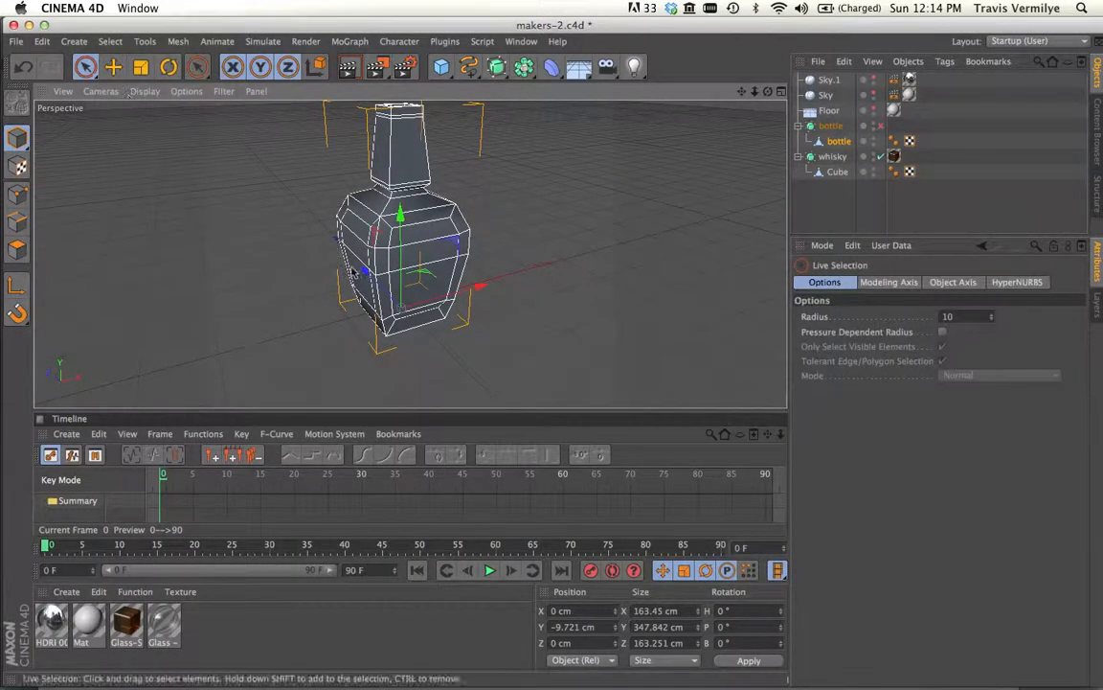
left_click_drag(352, 272, 177, 249, "alt")
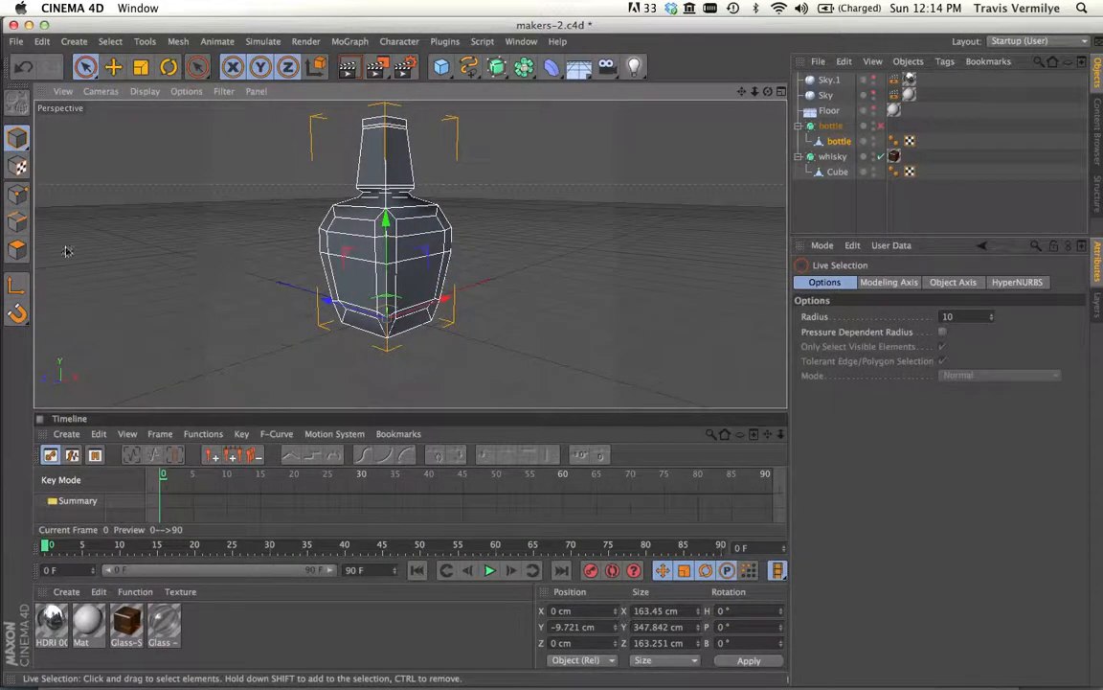
left_click(17, 248)
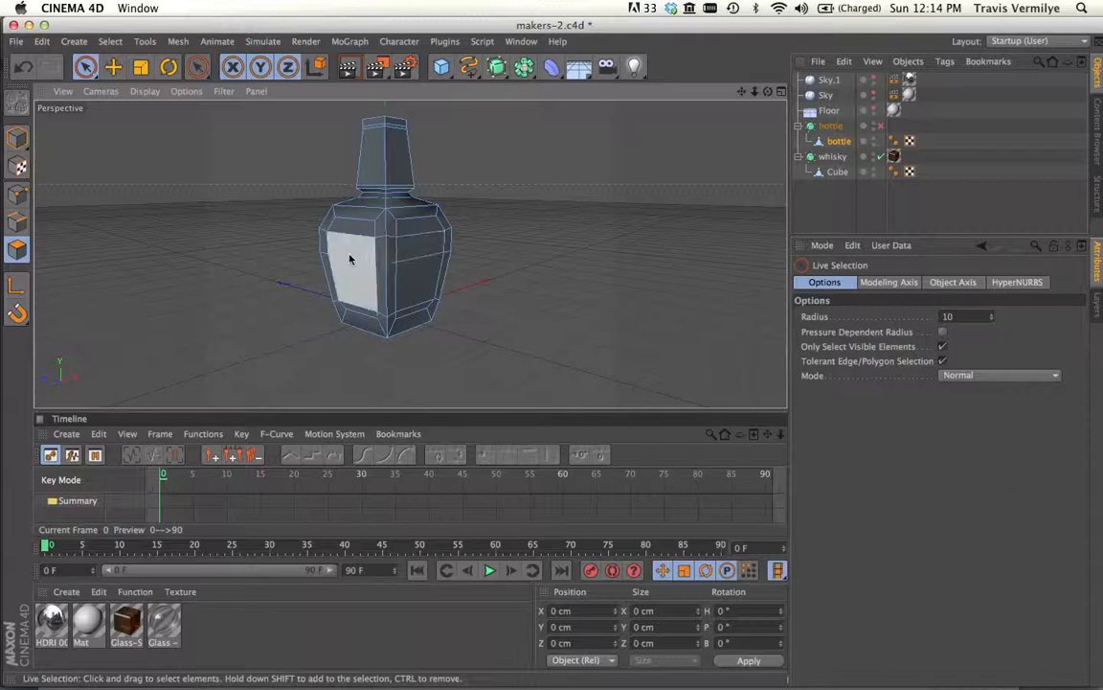
mouse_move(327, 251)
left_mouse_down()
mouse_move(374, 254)
mouse_move(365, 297)
mouse_move(345, 308)
mouse_move(389, 316)
mouse_move(428, 312)
mouse_move(370, 284)
mouse_move(387, 258)
mouse_move(459, 248)
left_mouse_up()
mouse_move(396, 291)
left_mouse_down("alt")
mouse_move(135, 264)
mouse_move(93, 279)
mouse_move(105, 278)
left_mouse_up("alt")
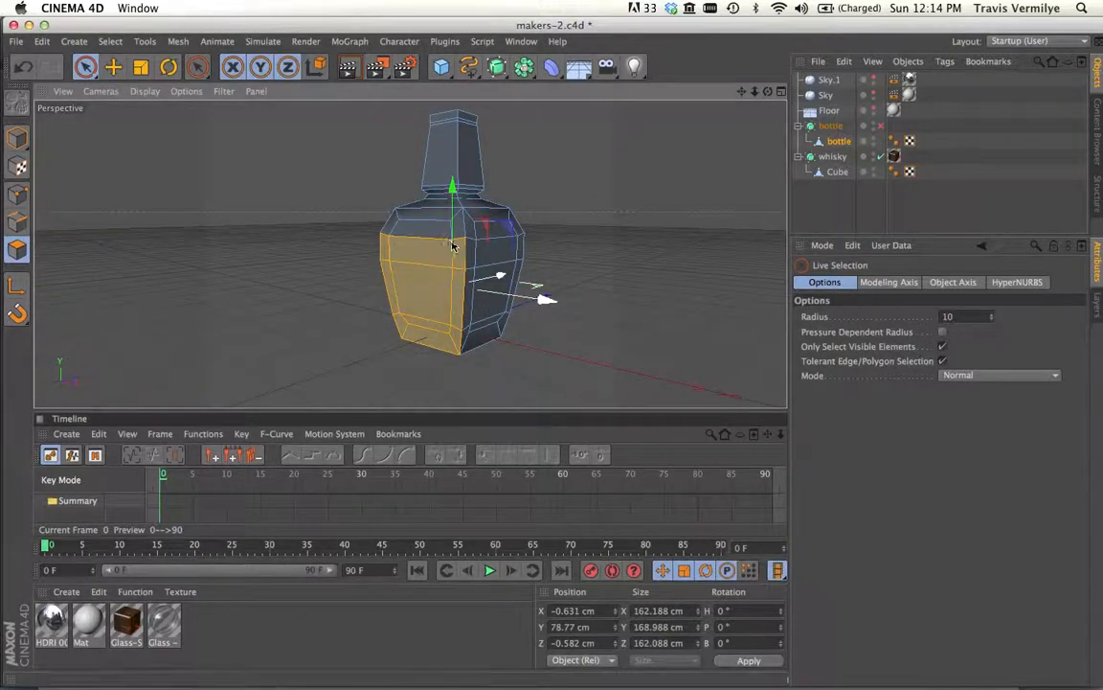
mouse_move(453, 246)
left_mouse_down()
mouse_move(512, 254)
mouse_move(463, 289)
mouse_move(505, 315)
mouse_move(468, 331)
left_mouse_up()
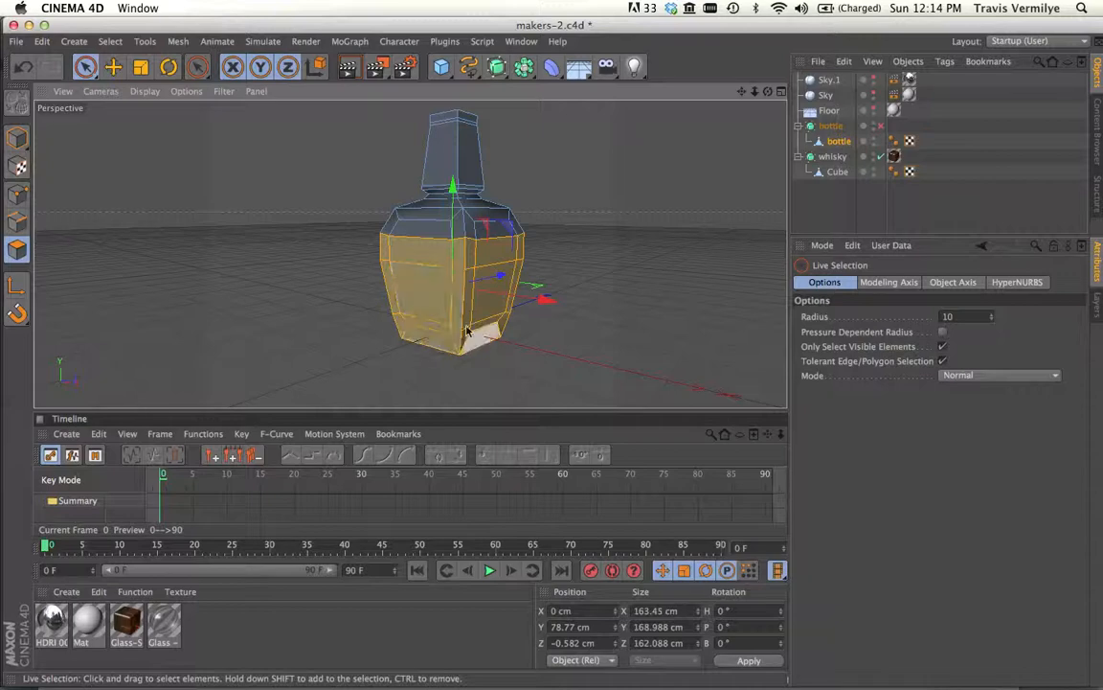
left_click_drag(382, 296, 665, 357, "alt")
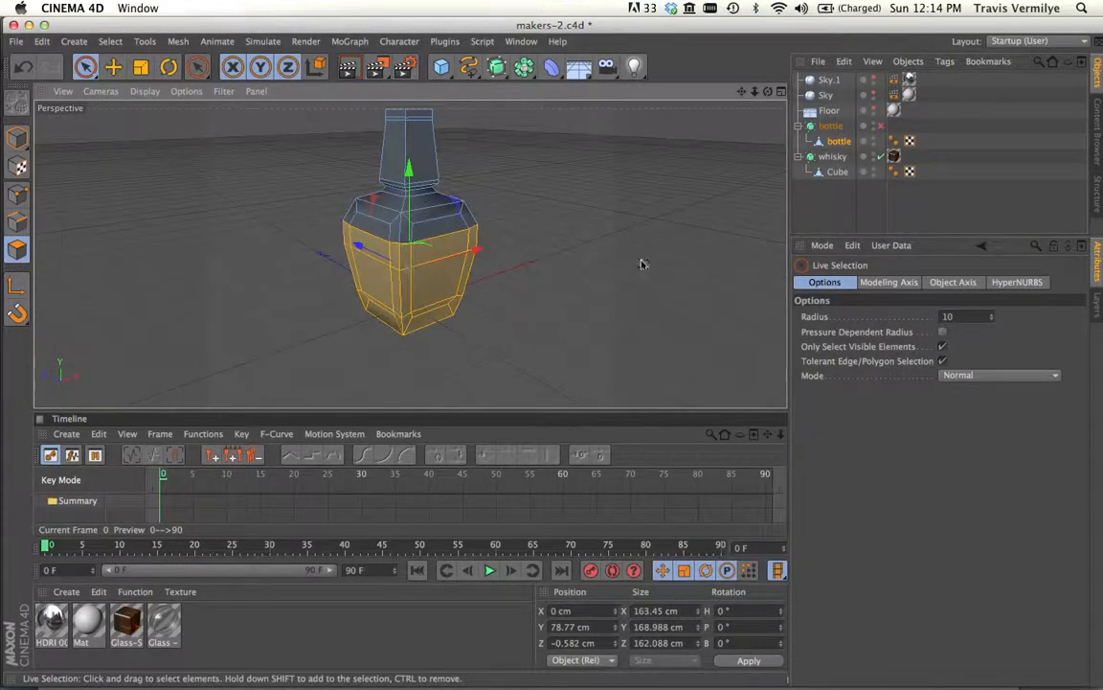
left_click_drag(544, 266, 431, 265, "alt")
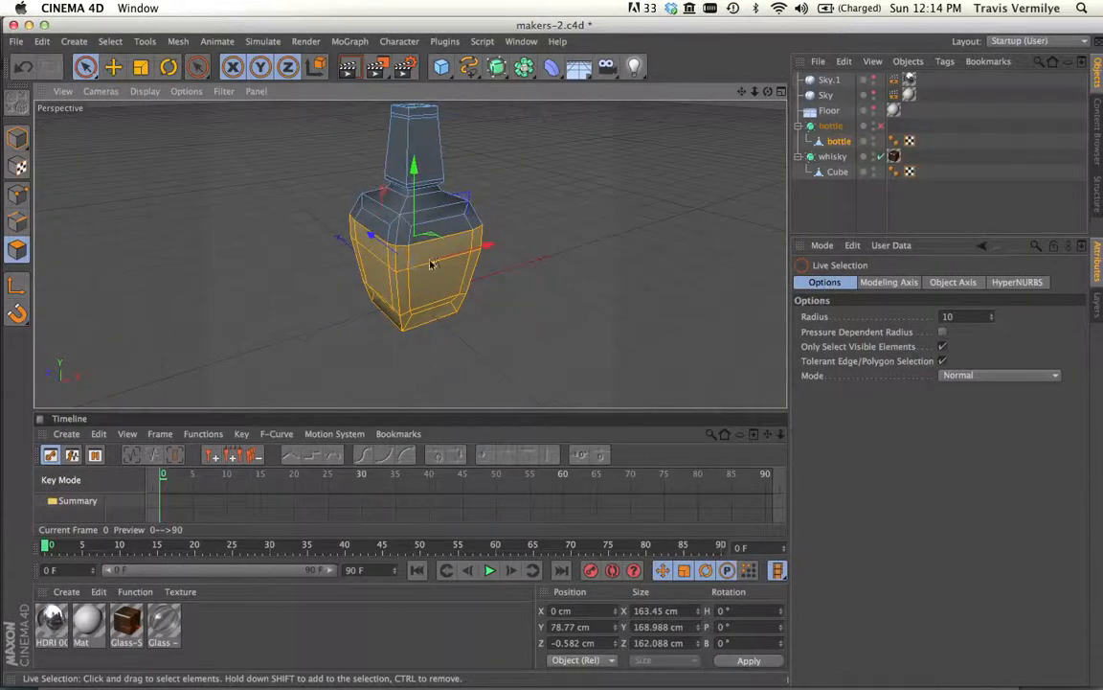
- Store the selected body polygons as a polygon selection tag named label
left_click(110, 41)
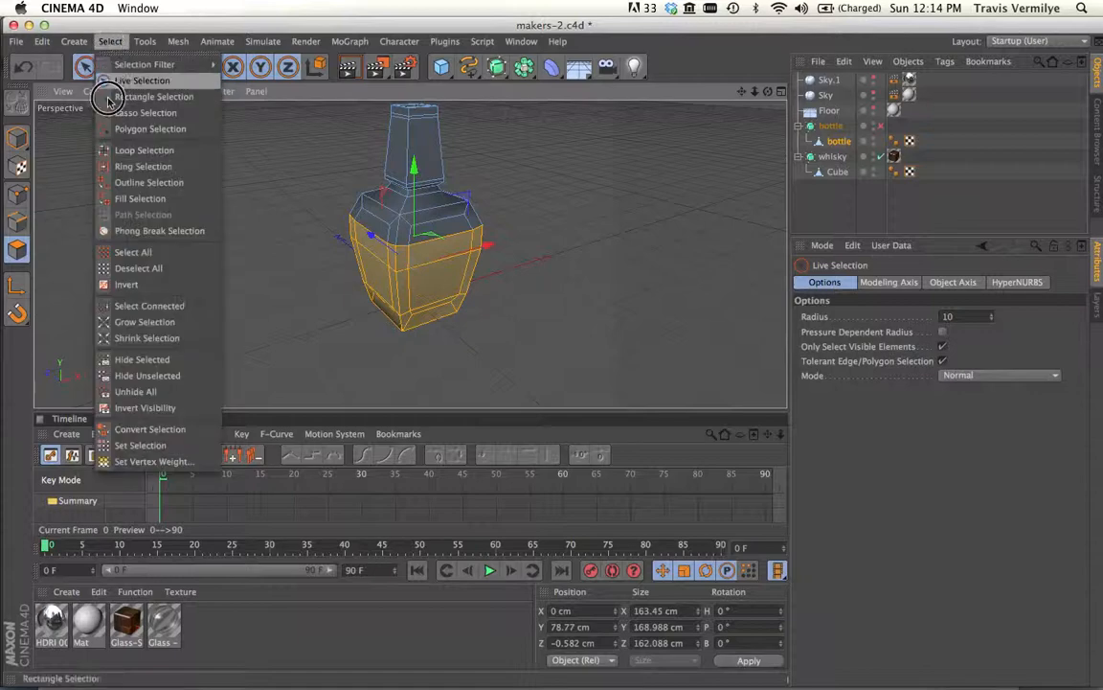
left_click(144, 429)
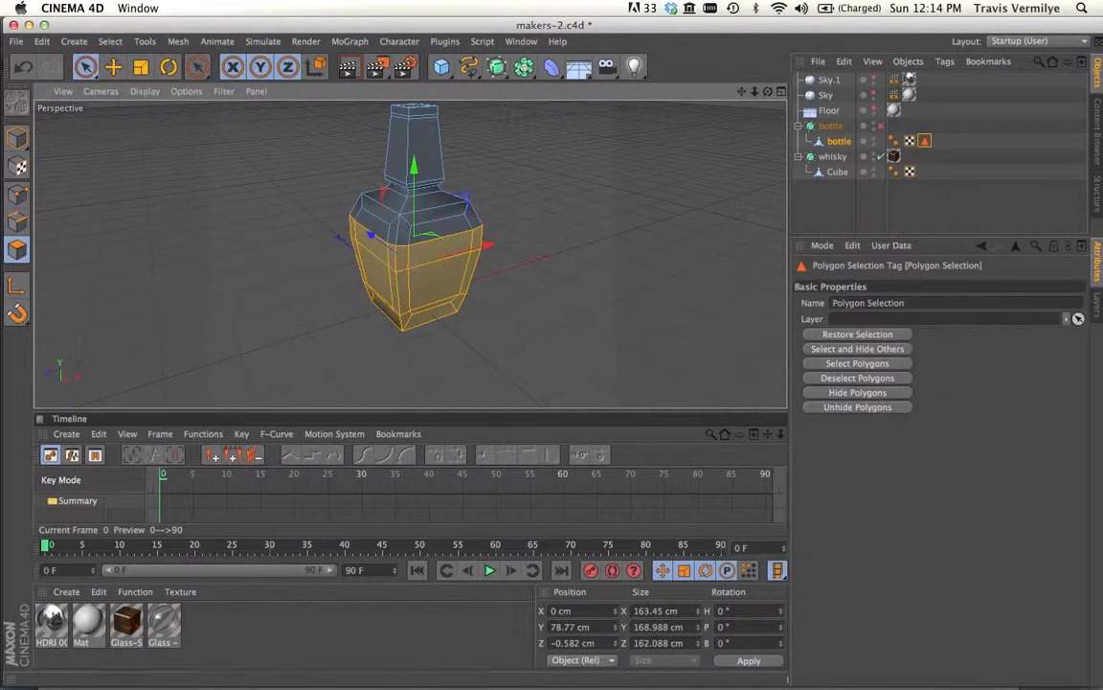
double_click(917, 303)
key("BackSpace")
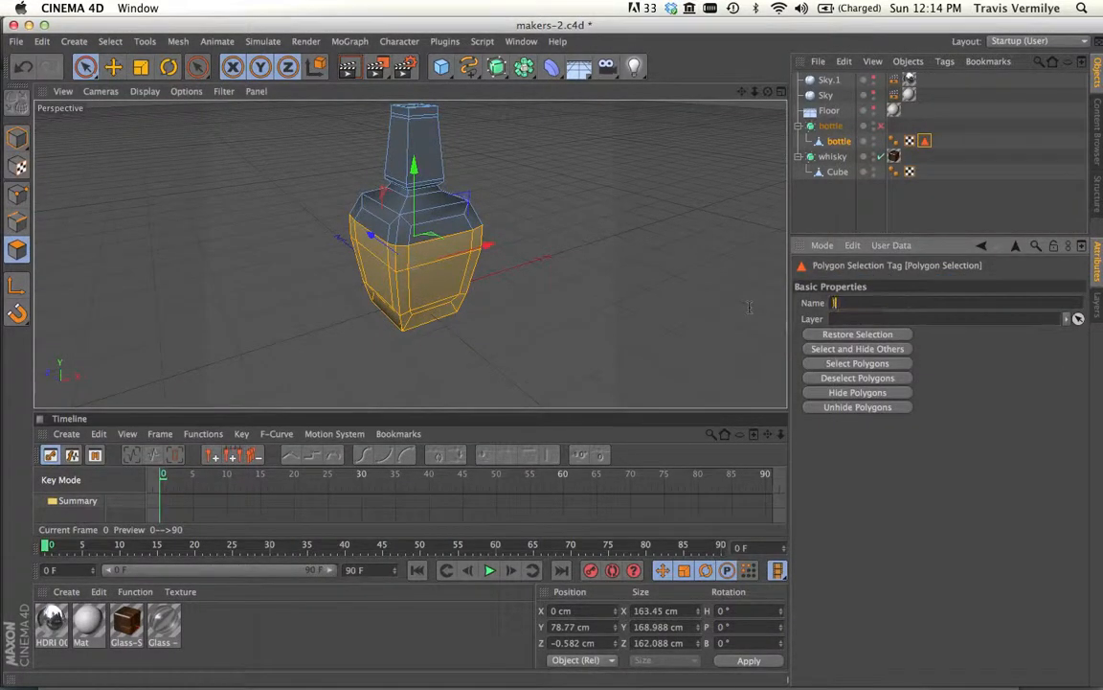
key("Return")
- Return to Model mode with nothing selected and create a new material named label
left_click(273, 632)
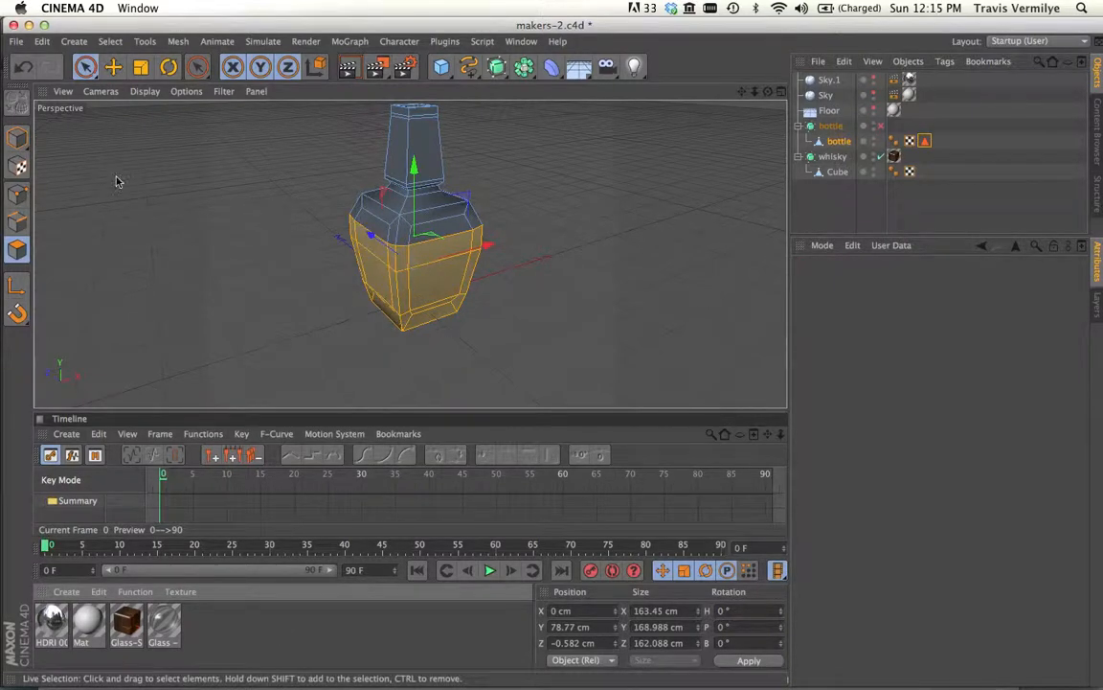
left_click(18, 139)
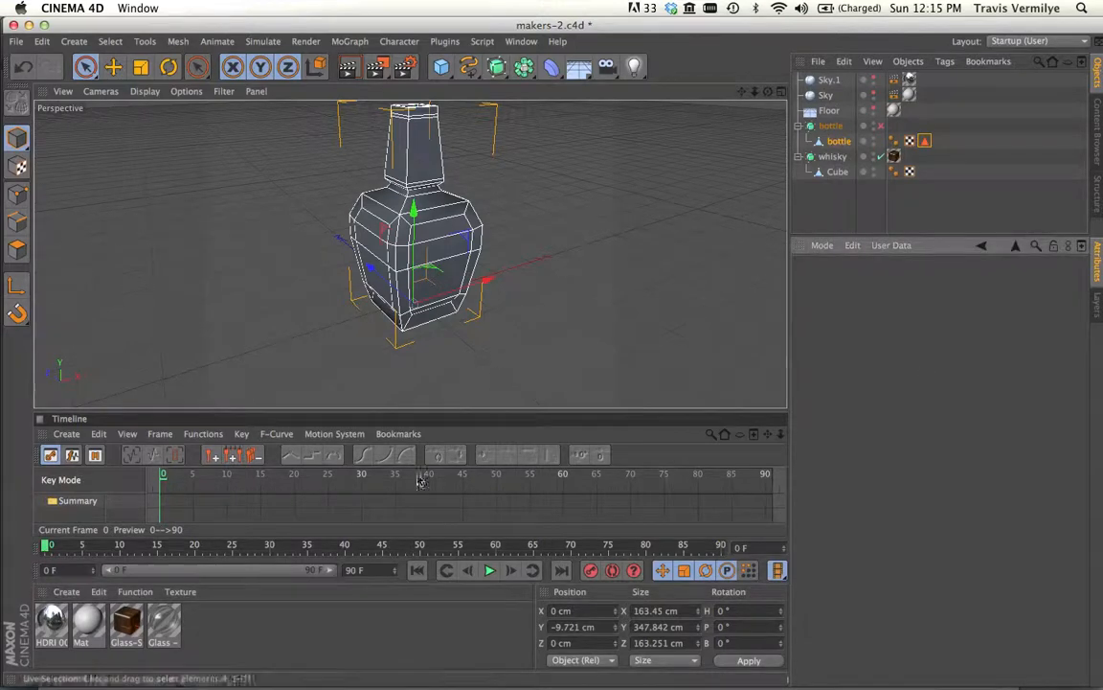
left_click(973, 204)
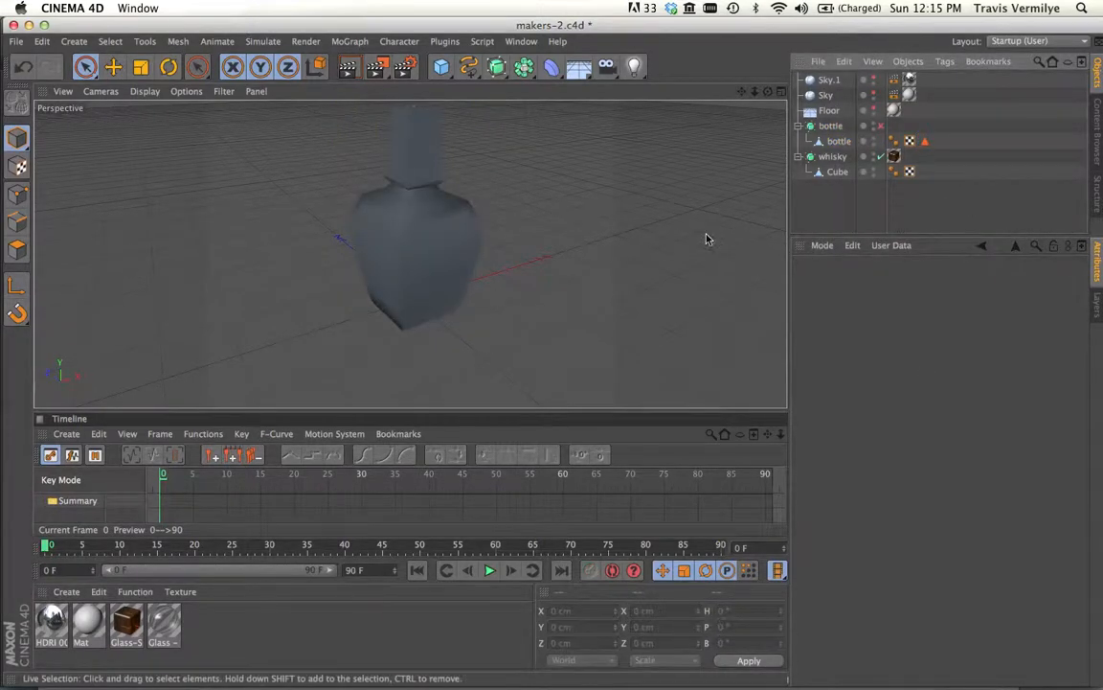
double_click(243, 617)
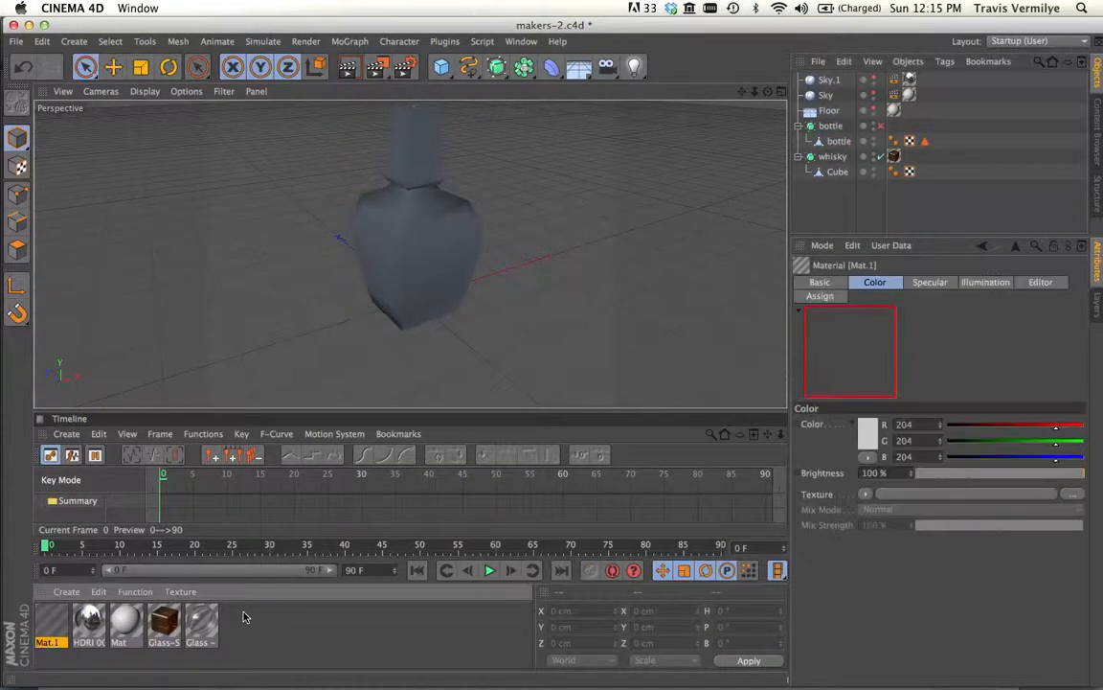
double_click(44, 643)
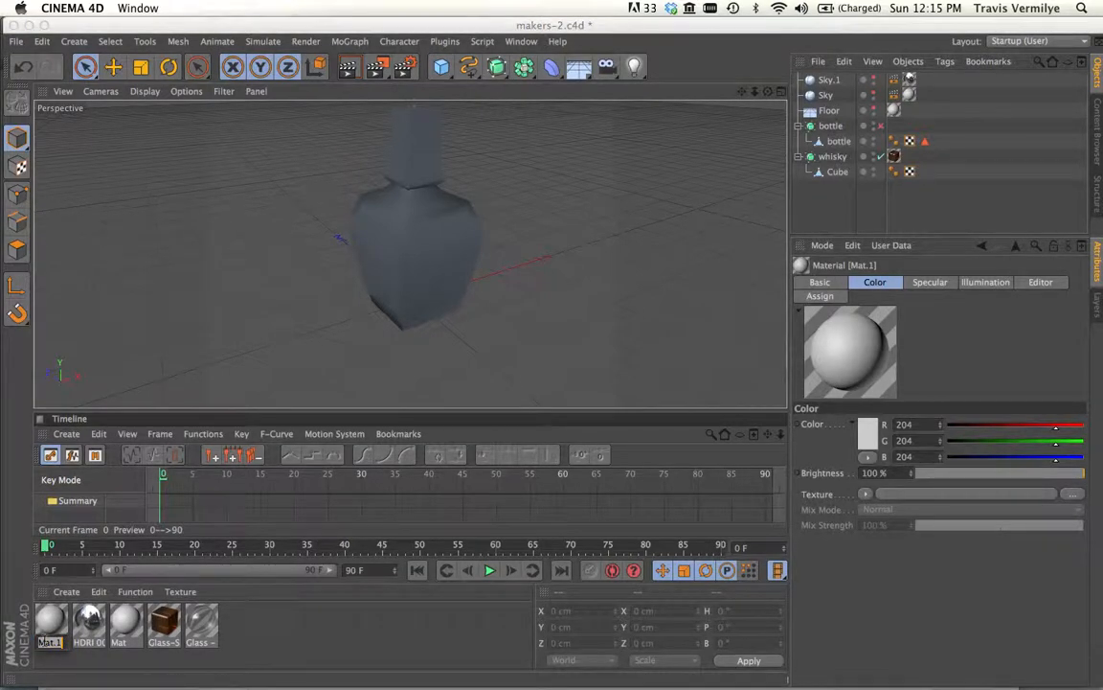
type("f")
type("abel")
key("Return")
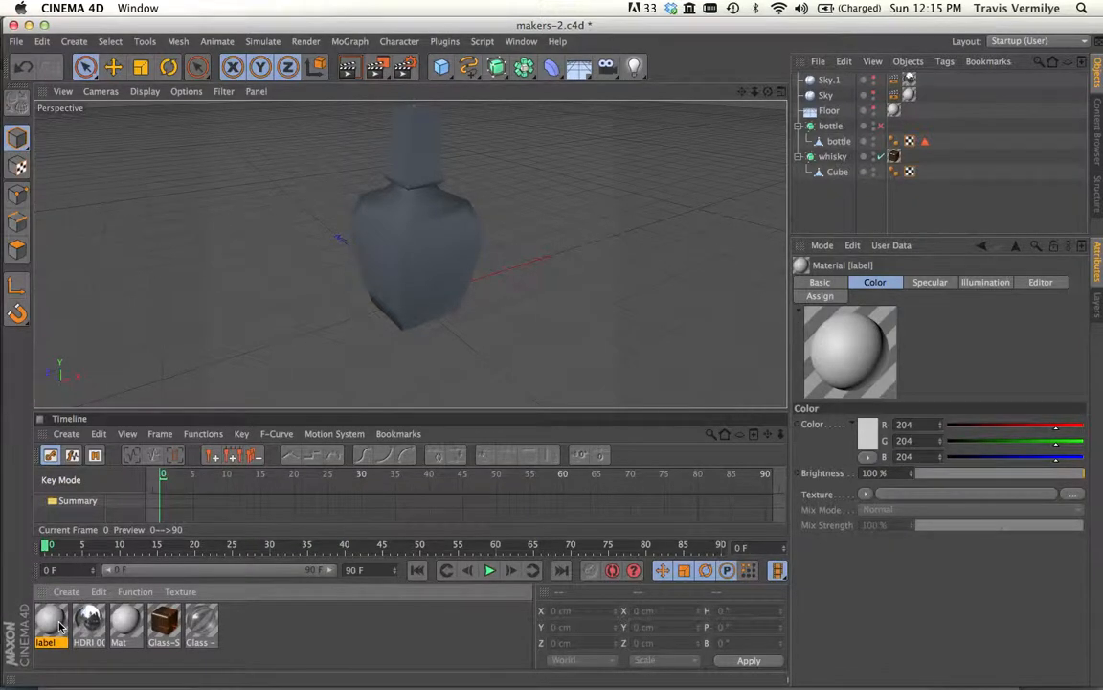
- Apply the label material to the bottle mesh and restrict it to the label polygon selection
left_click_drag(53, 629, 371, 224)
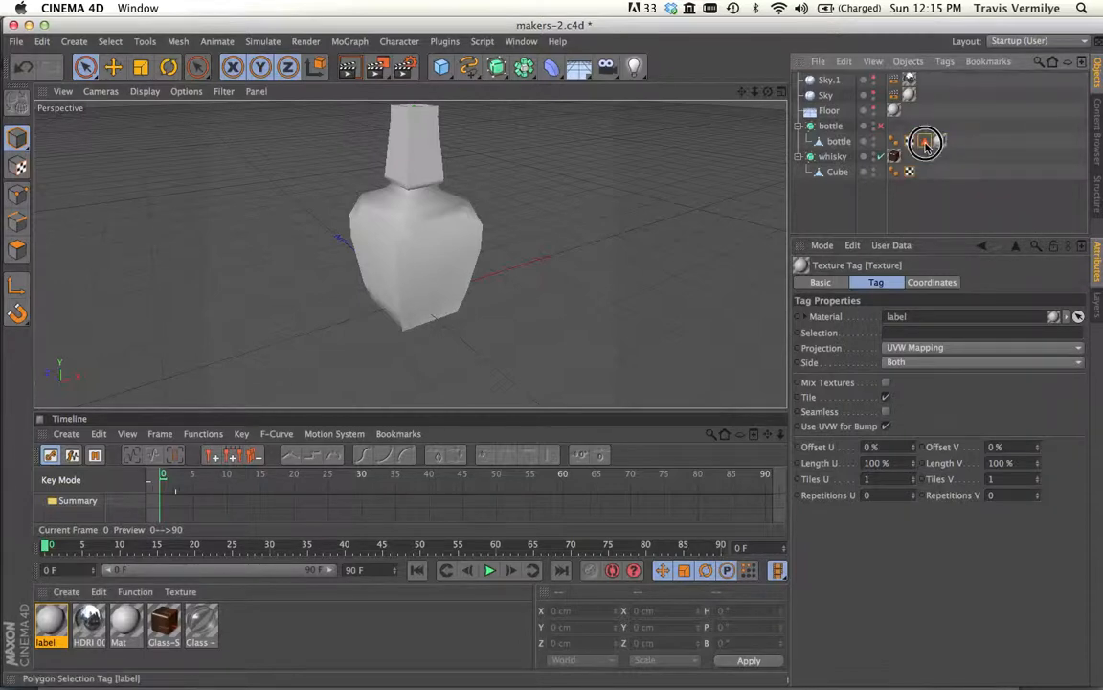
left_click_drag(924, 141, 928, 333)
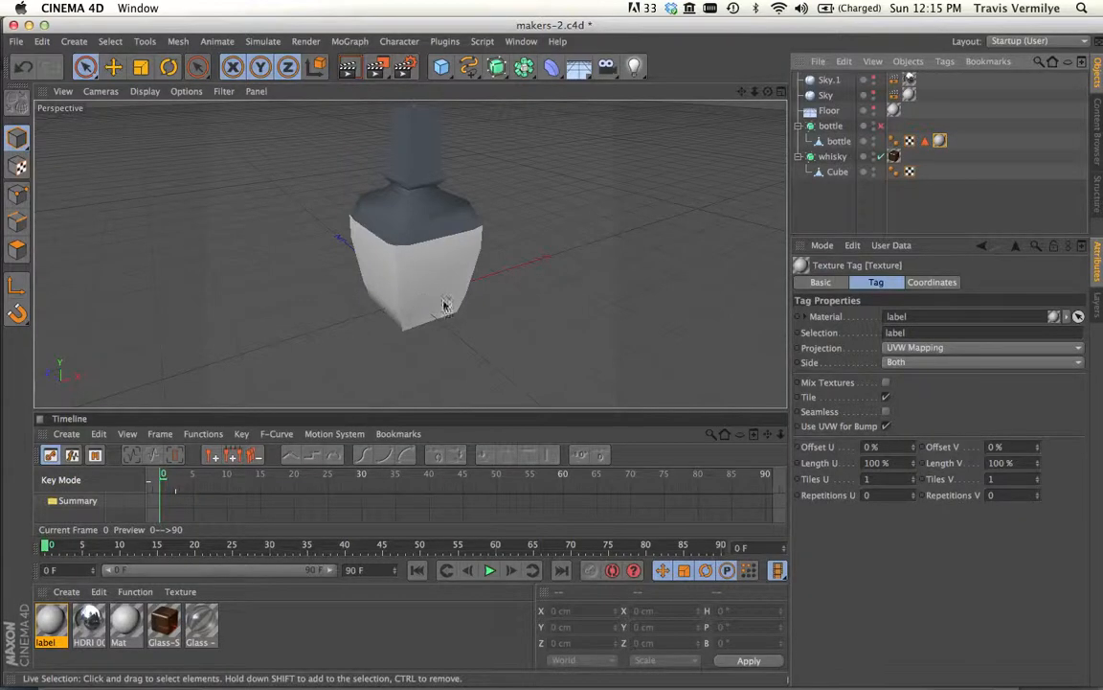
left_click_drag(443, 305, 271, 279, "alt")
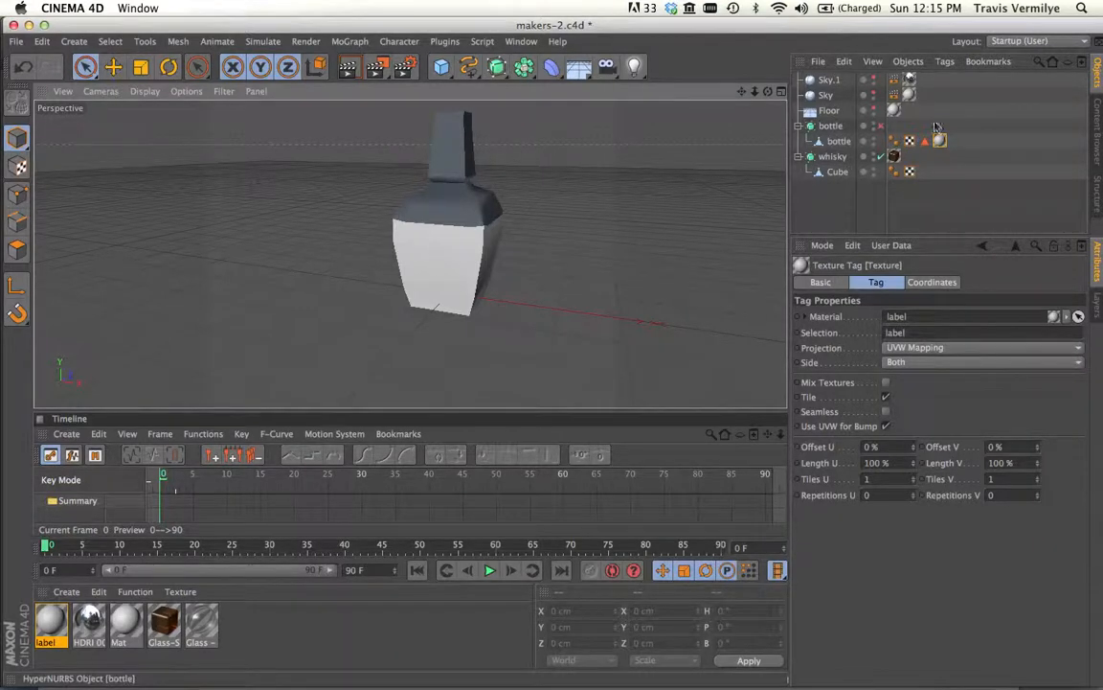
- Turn the bottle's HyperNURBS smoothing back on and check the label area around the smoothed body
left_click(881, 126)
left_click_drag(500, 239, 561, 279, "alt")
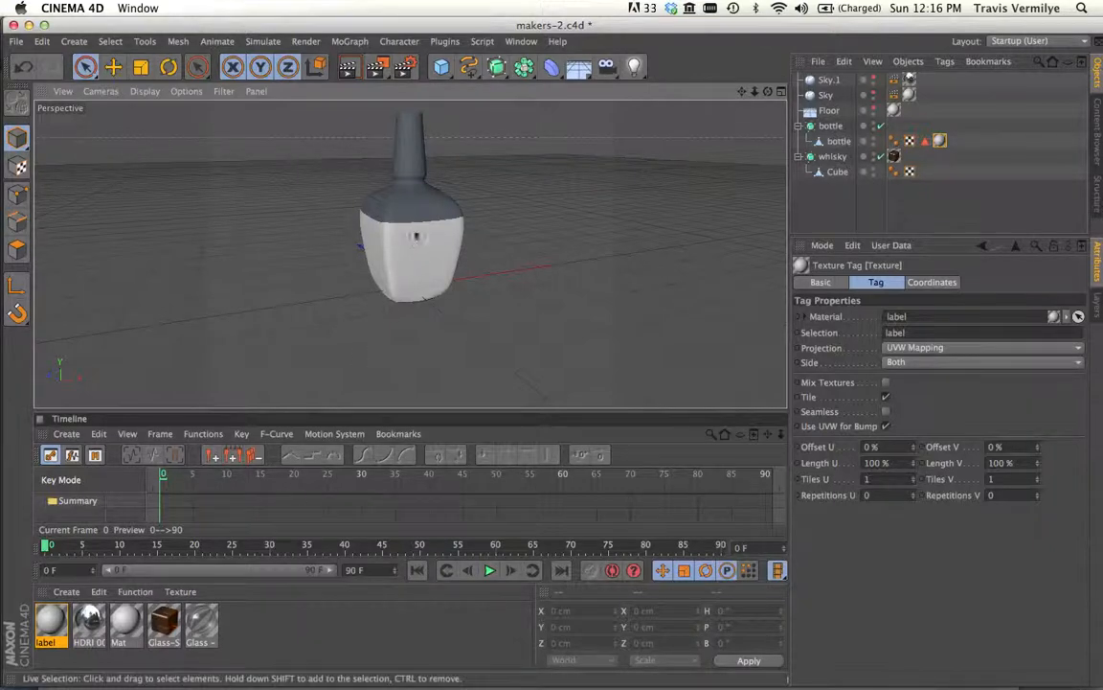
key("super+Tab")
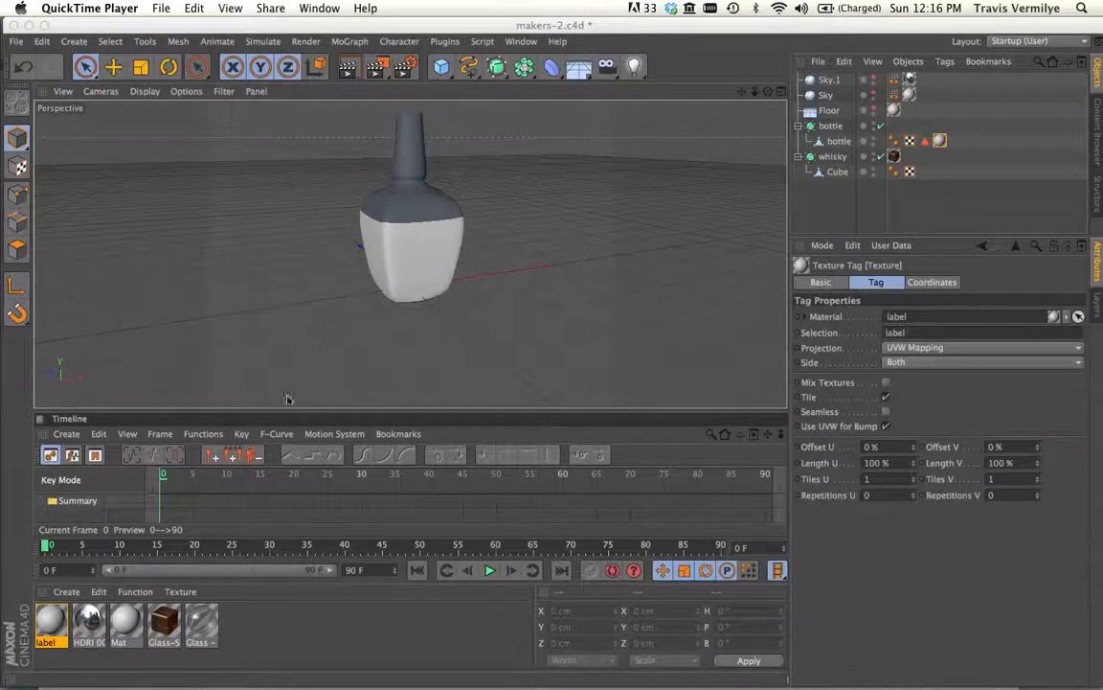